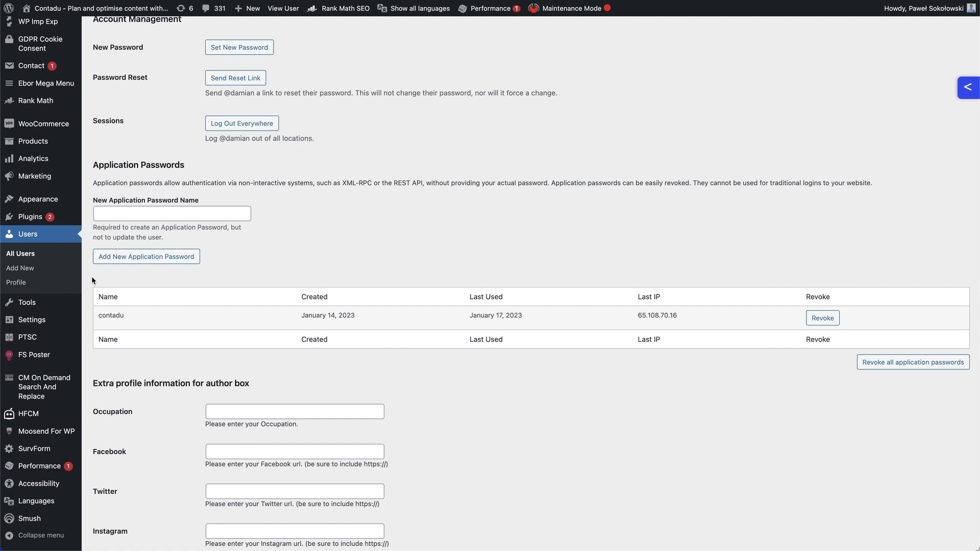
Step: Create a new application password named "Neuron" for the user and select the generated password text
left_click(119, 214)
type("Neuron")
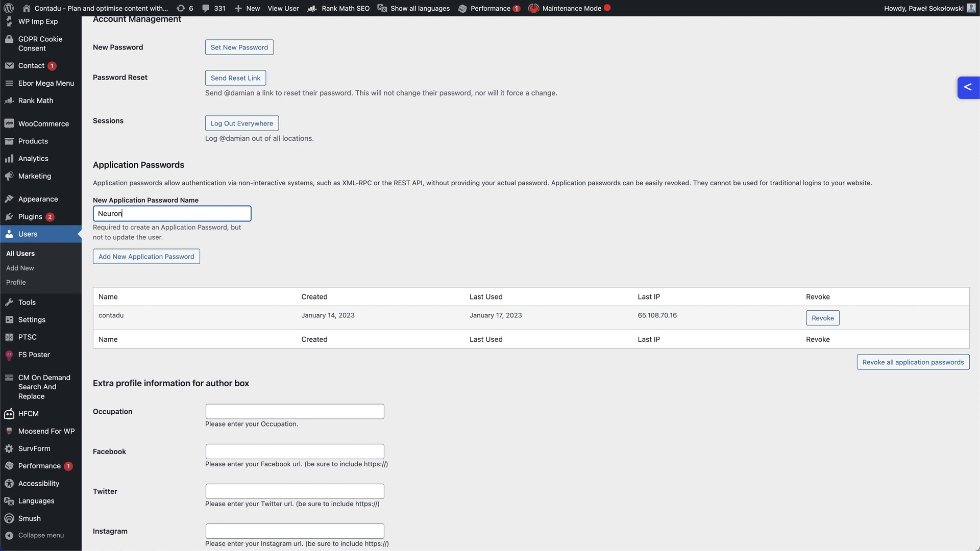
left_click(131, 255)
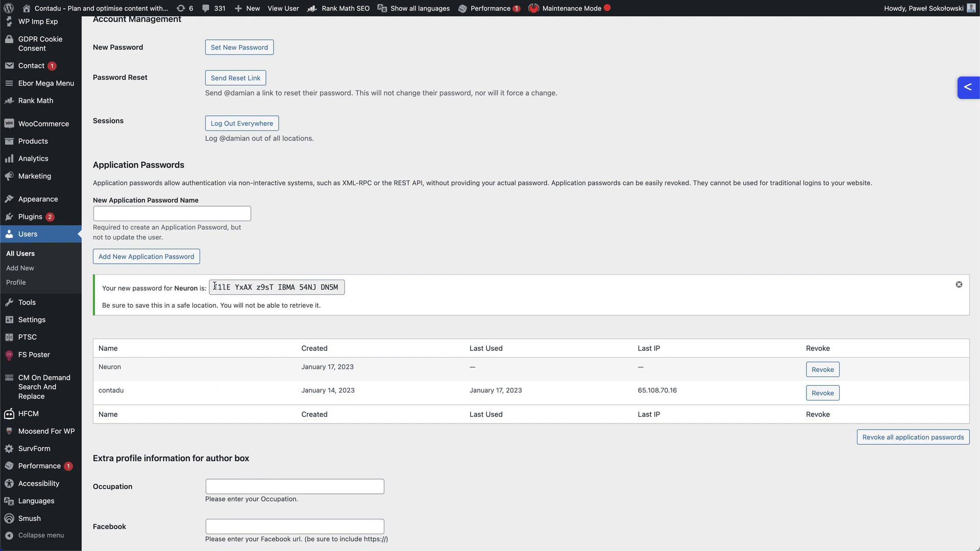
left_click_drag(214, 287, 339, 287)
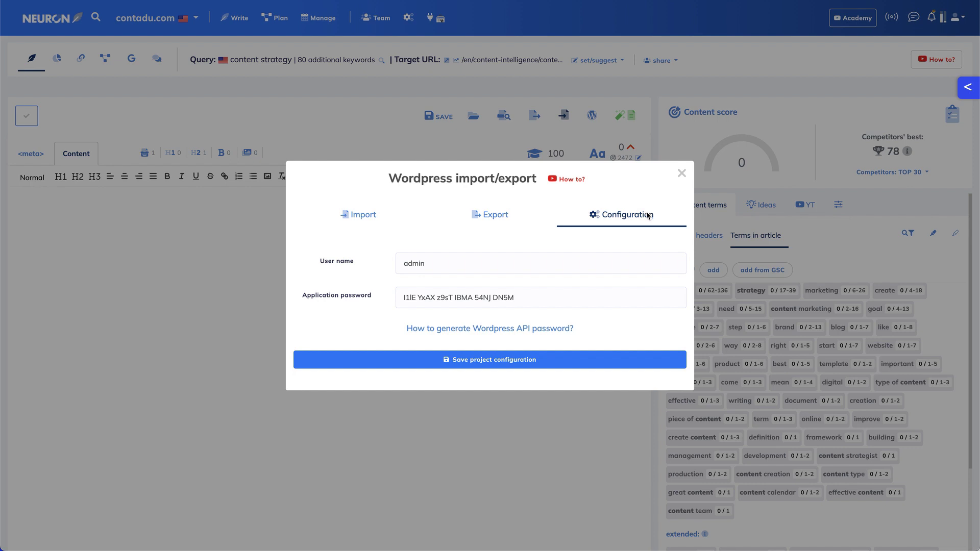
Step: Switch to NeuronWriter and save the project's WordPress configuration with user name admin and the application password
left_click(434, 264)
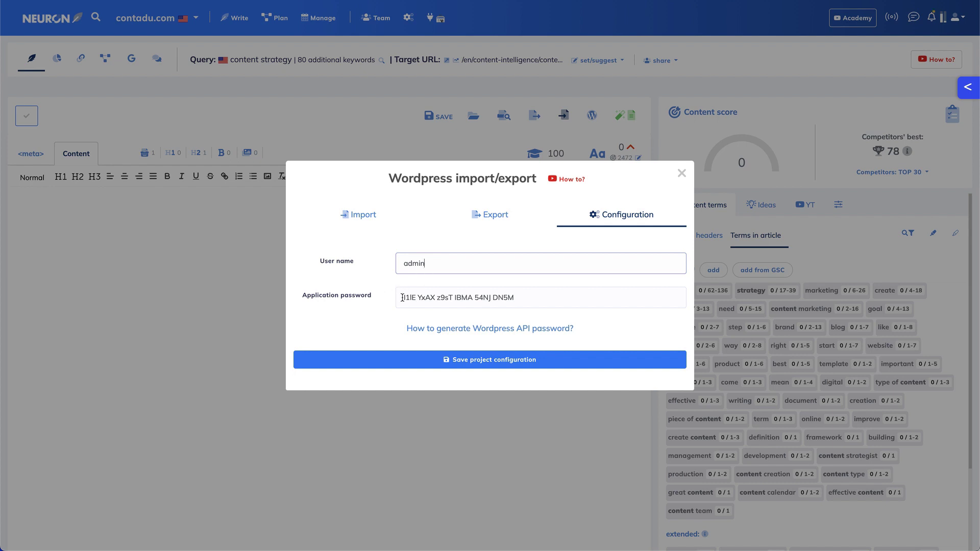
left_click(479, 359)
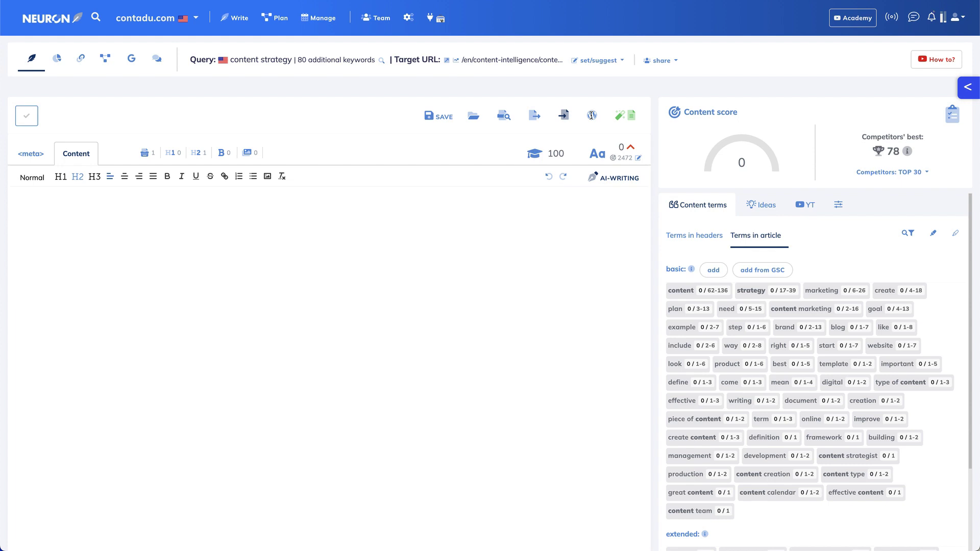
Step: Open the WordPress import options and search the site's posts for "content intelligence"
left_click(592, 123)
left_click(512, 224)
left_click(504, 263)
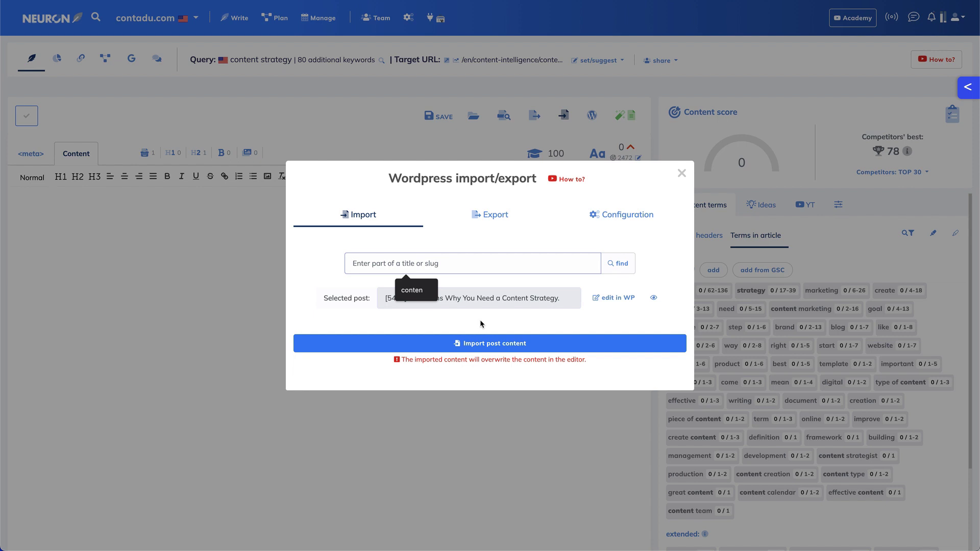
type("content in")
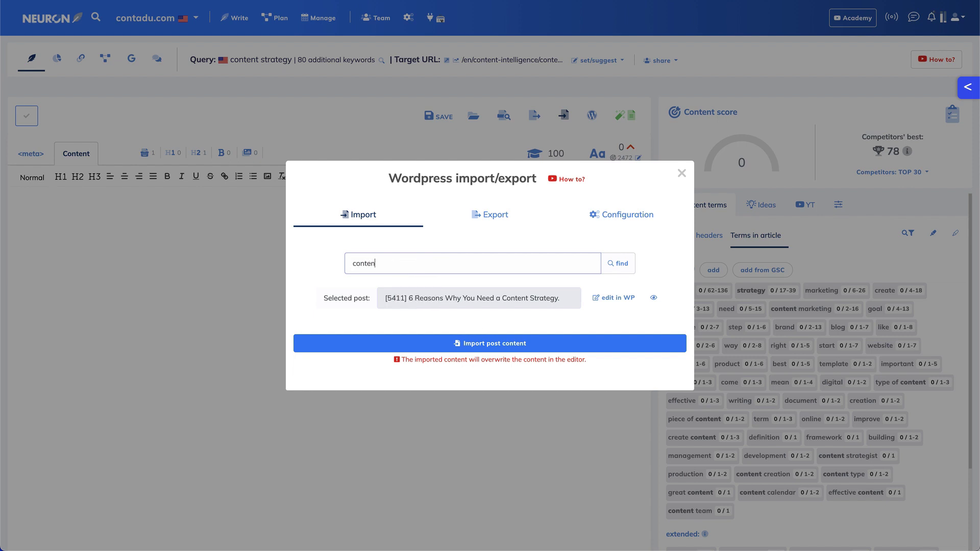
type("telligence")
left_click(621, 263)
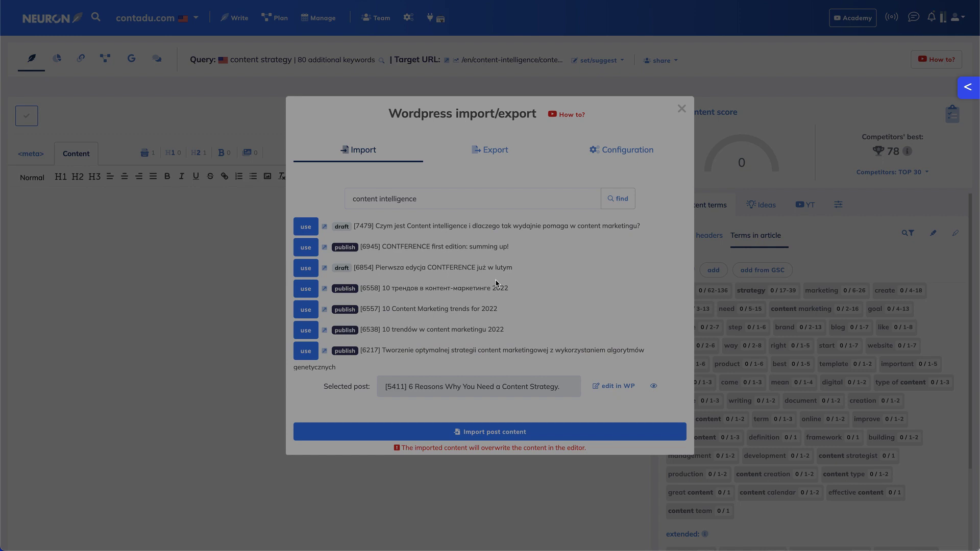
Step: Look through the found posts, then import the content of the selected post "6 Reasons Why You Need a Content Strategy." into the editor
scroll(478, 269, "down", 1)
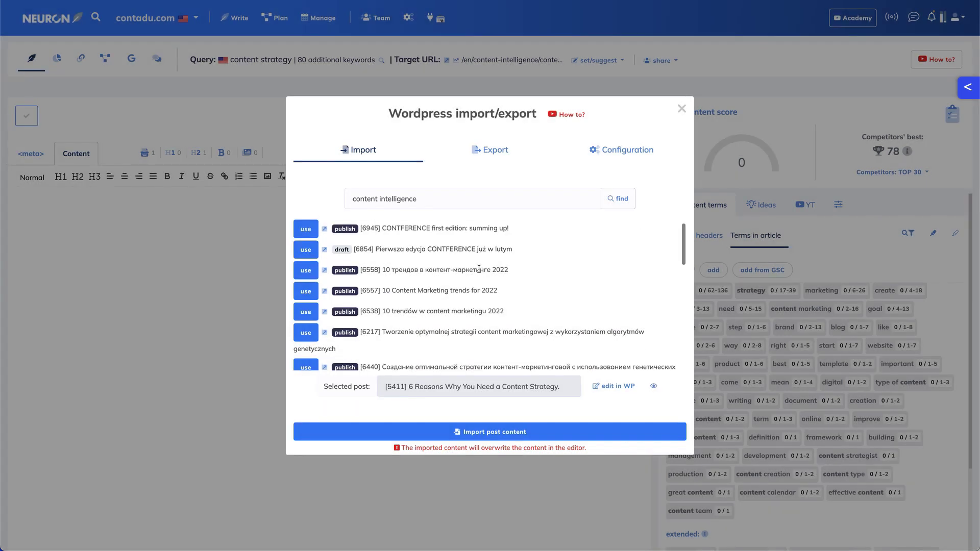
scroll(479, 269, "down", 1)
scroll(479, 269, "up", 2)
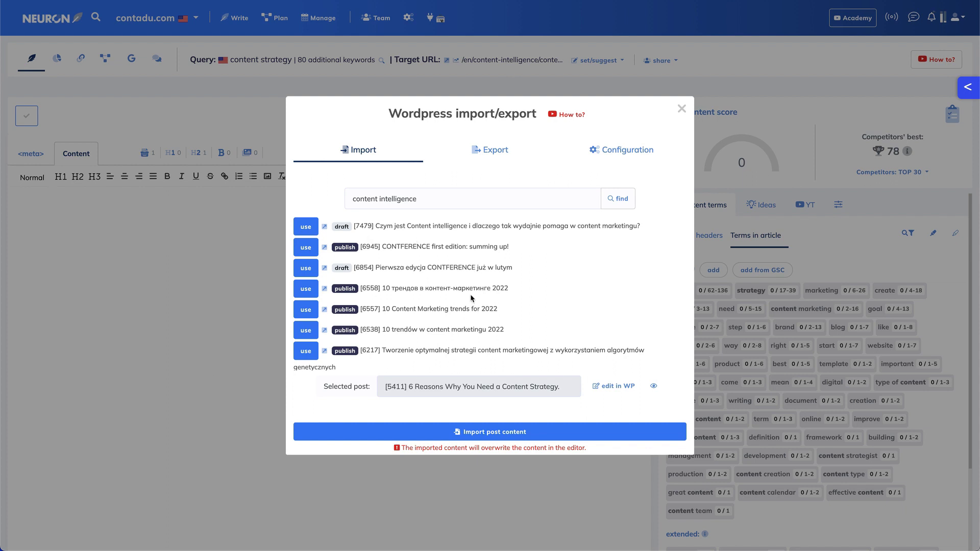
scroll(470, 299, "down", 4)
scroll(471, 297, "down", 3)
scroll(470, 296, "up", 6)
left_click(499, 437)
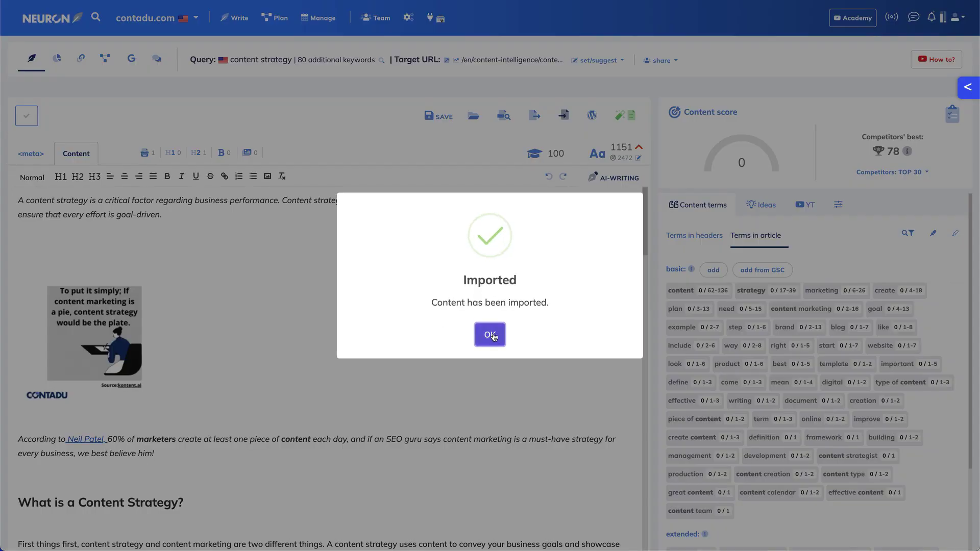
left_click(490, 334)
Step: Review the imported article together with its content score and the basic and extended content terms
scroll(492, 333, "down", 1)
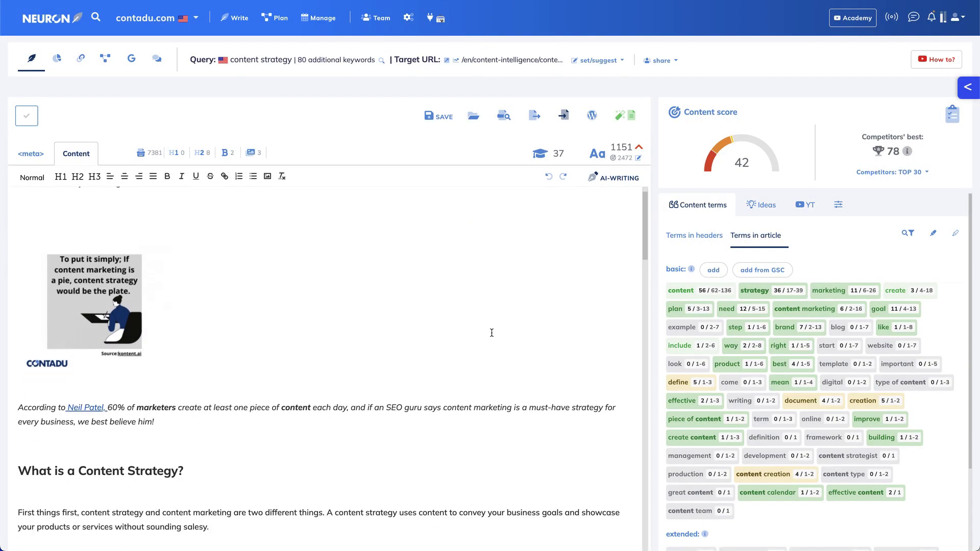
scroll(492, 332, "up", 1)
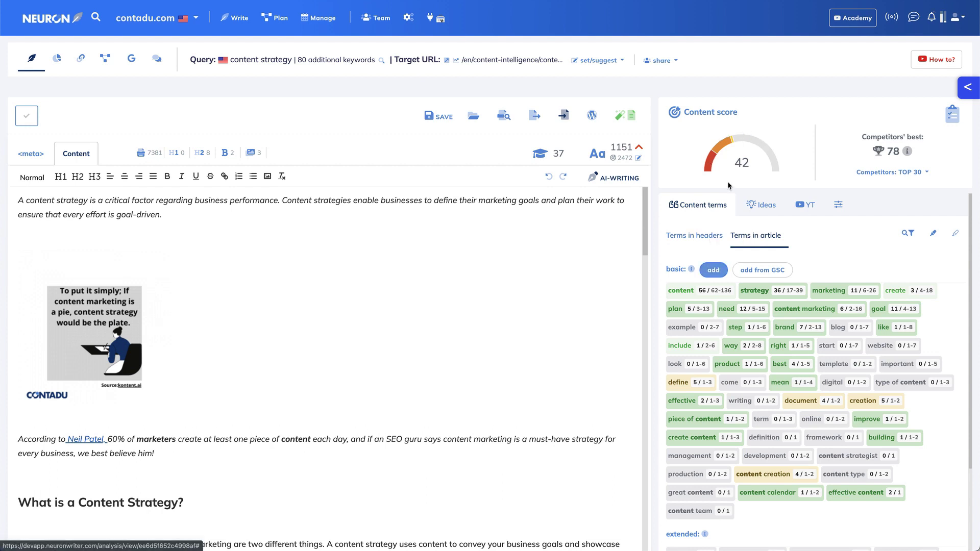
left_click(532, 200)
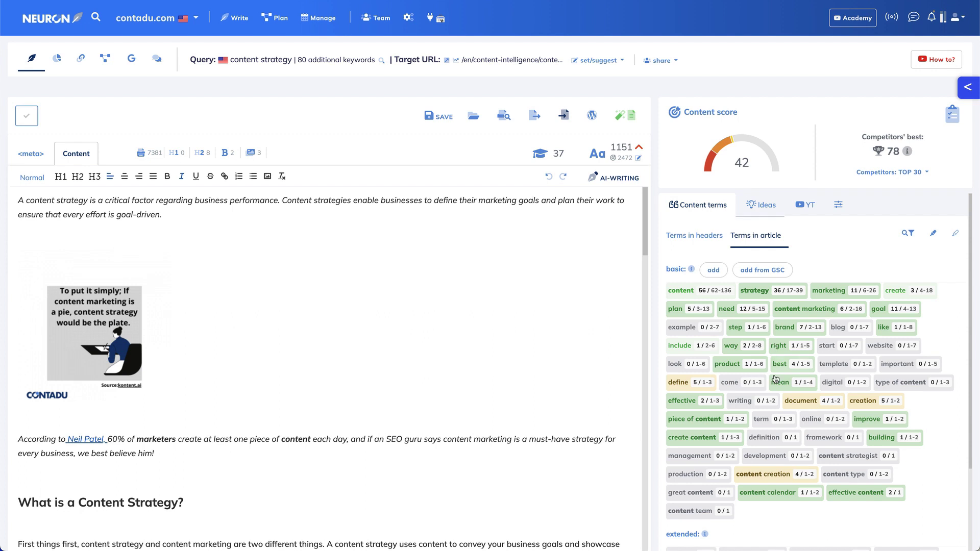
scroll(869, 409, "down", 3)
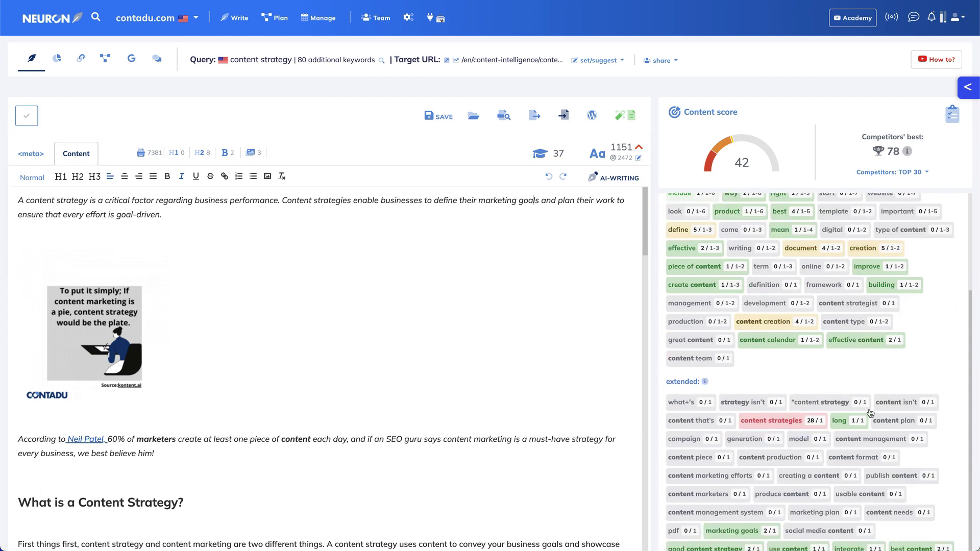
scroll(868, 410, "down", 2)
scroll(870, 412, "up", 5)
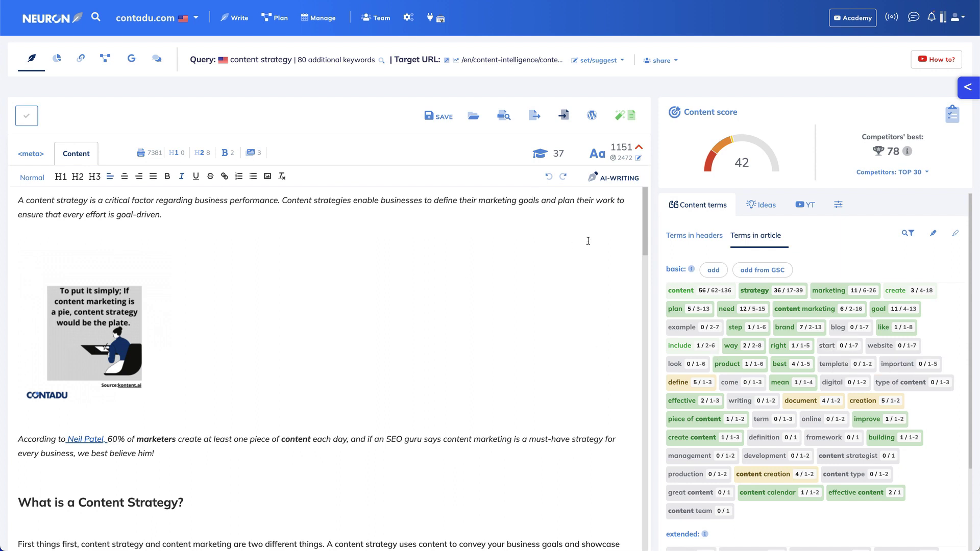
Step: Set up the WordPress export to synchronize the article to a new post with draft status
left_click(591, 118)
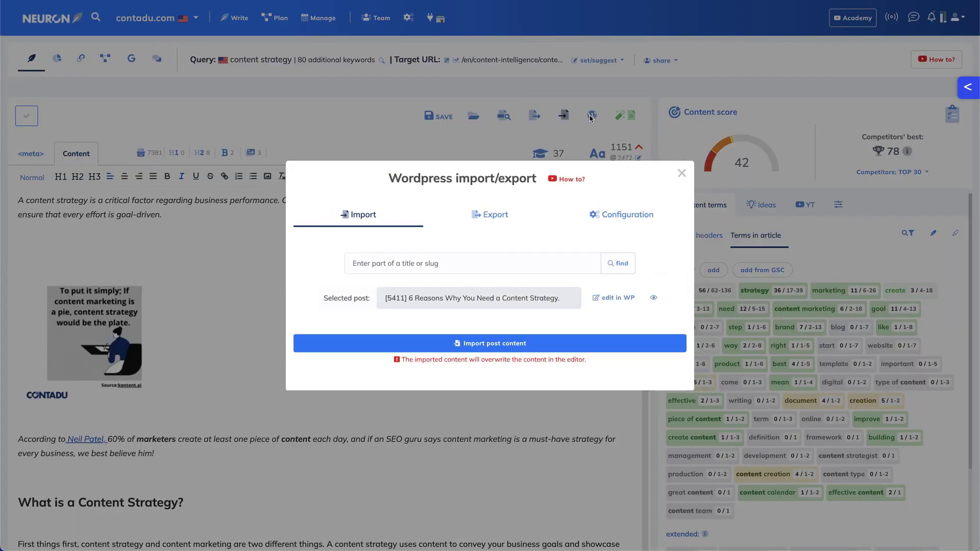
left_click(494, 216)
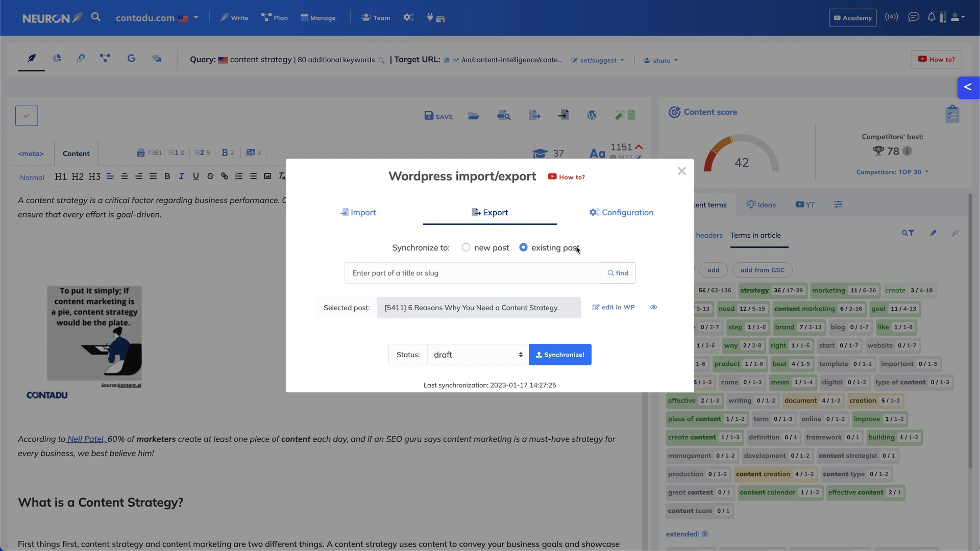
left_click(468, 351)
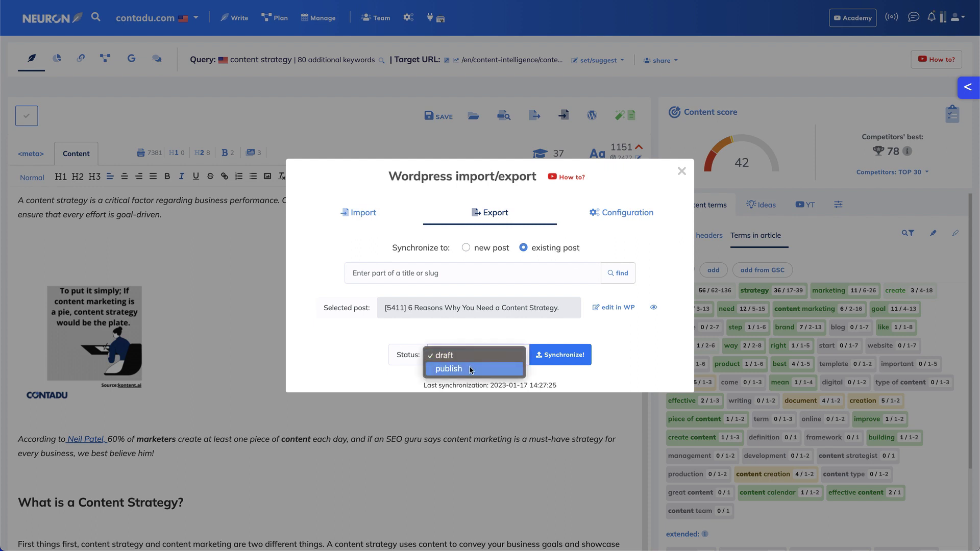
left_click(485, 341)
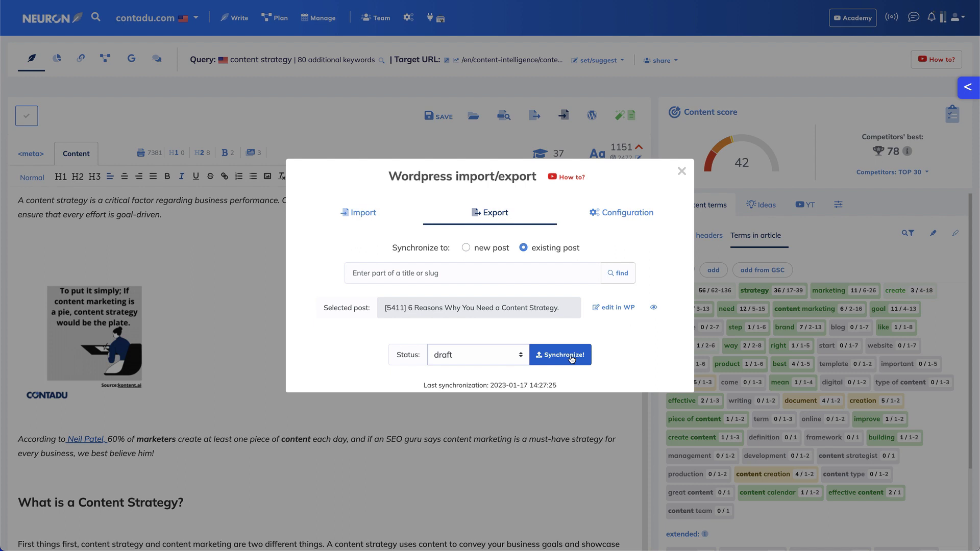
left_click(465, 248)
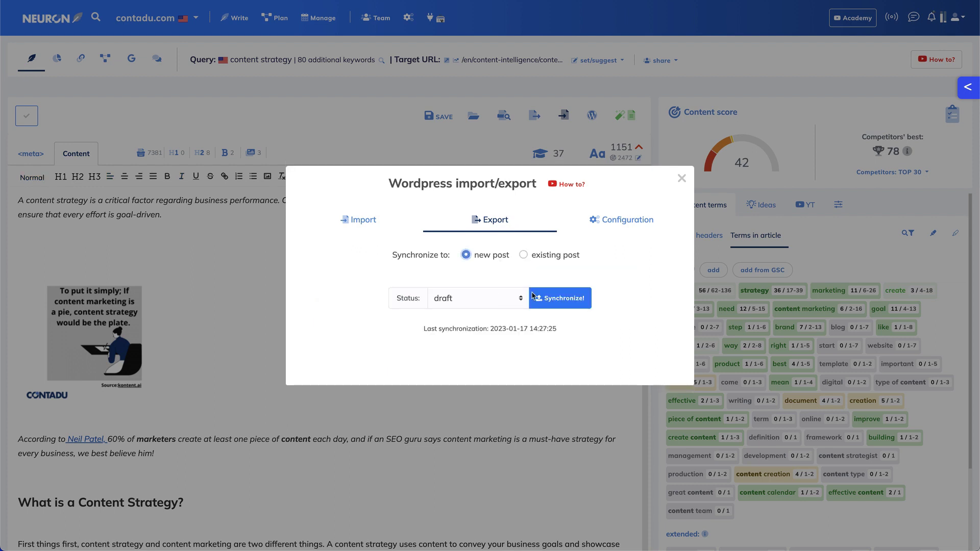